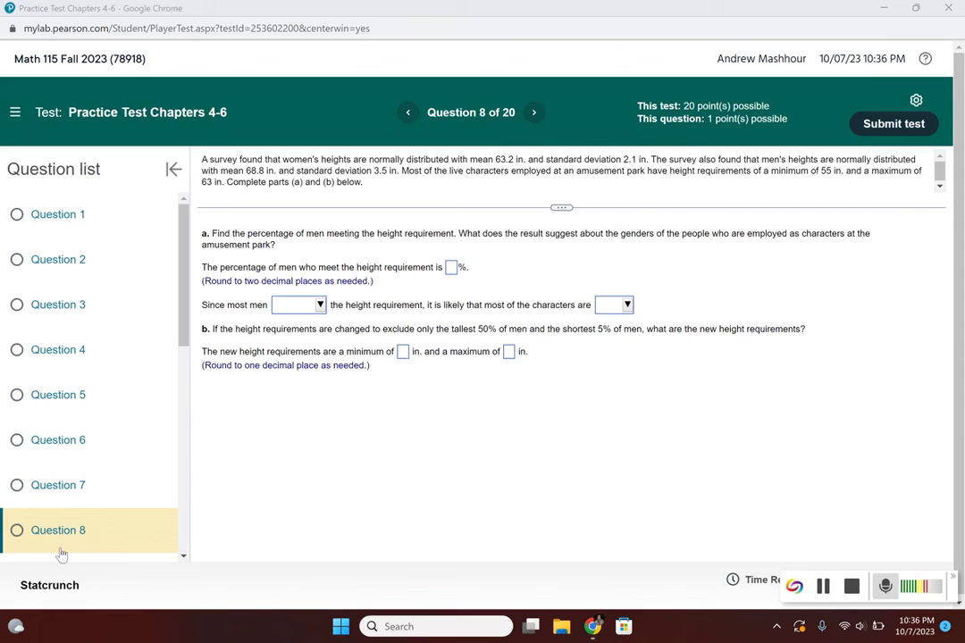
# Launch StatCrunch from Question 8, snap it beside the test, then maximize it
pyautogui.click(41, 586)
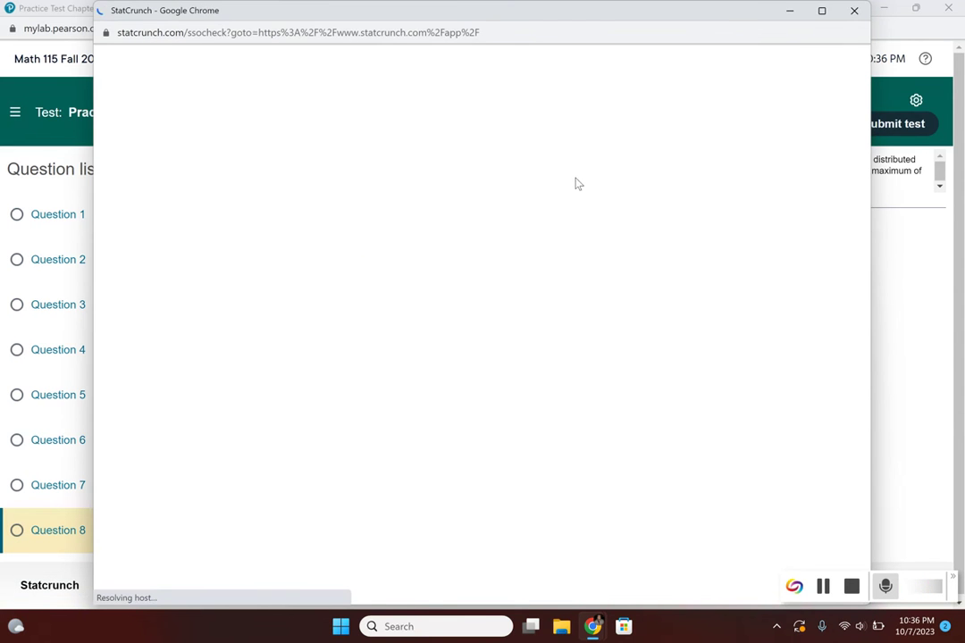
pyautogui.moveTo(822, 11)
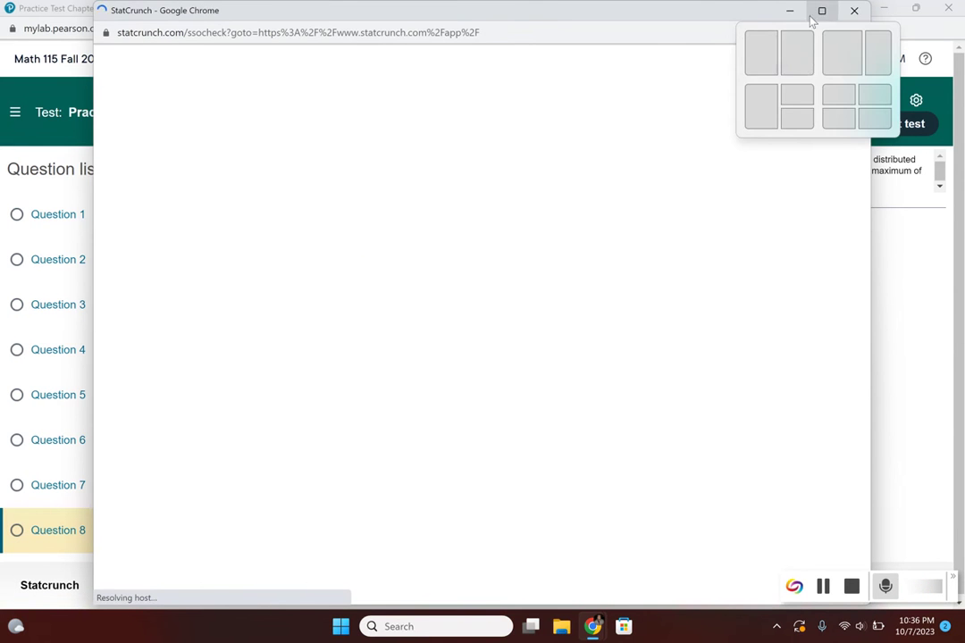
pyautogui.click(797, 40)
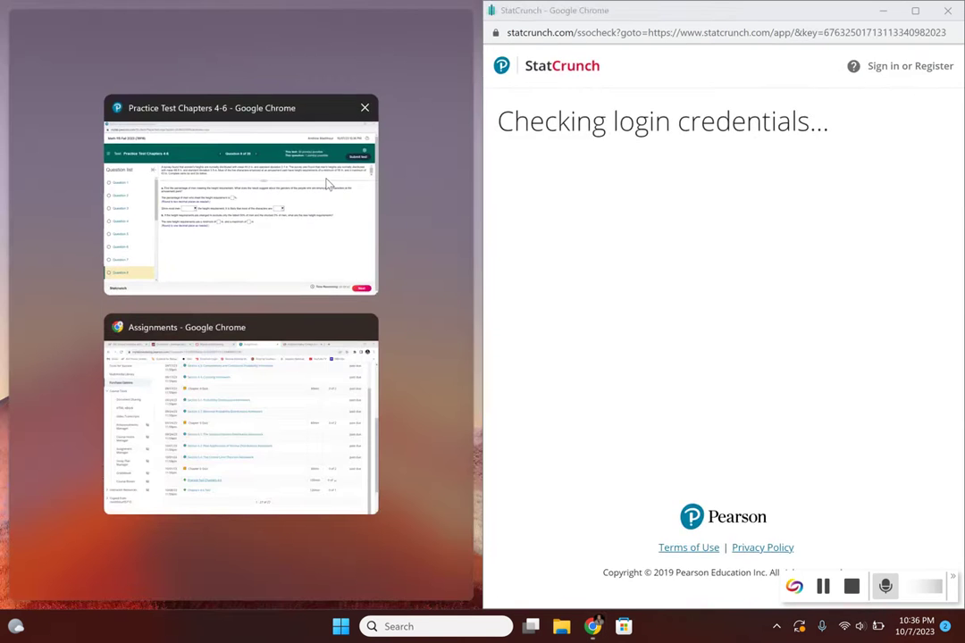
pyautogui.click(327, 184)
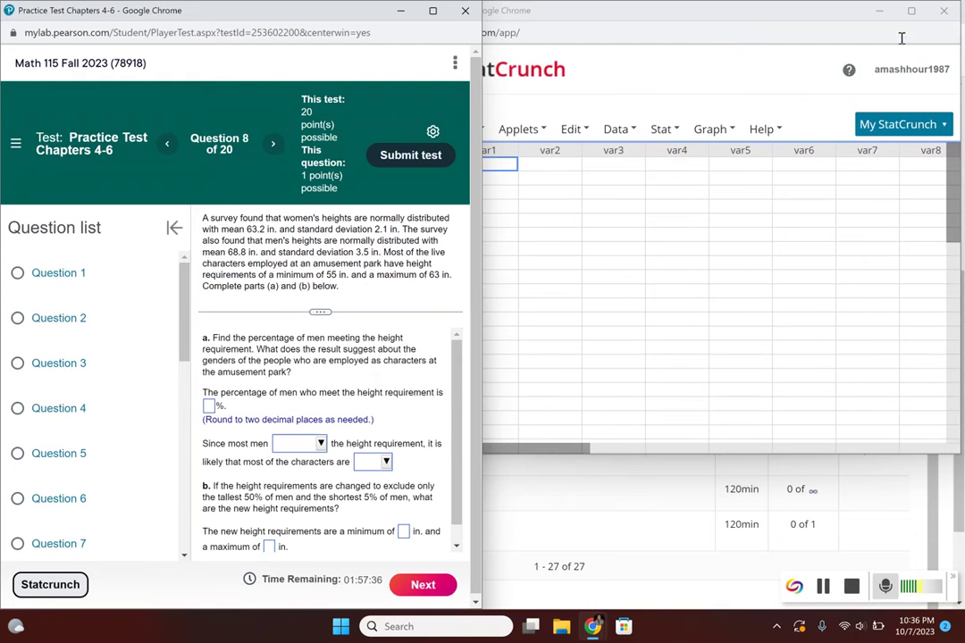
pyautogui.doubleClick(769, 10)
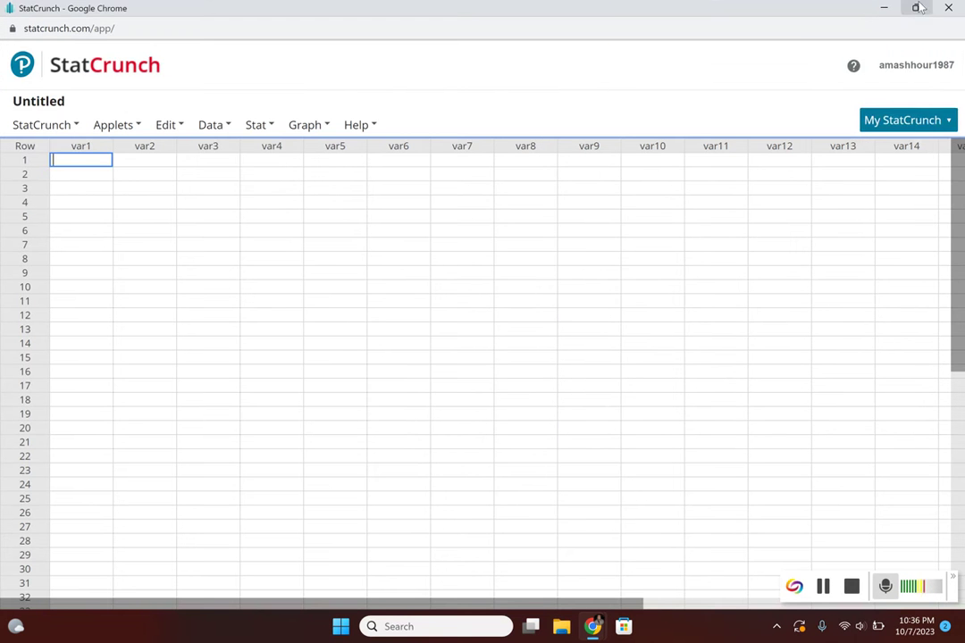
# Snap StatCrunch back to the right half and open Stat > Calculators > Normal
pyautogui.moveTo(916, 7)
pyautogui.click(861, 67)
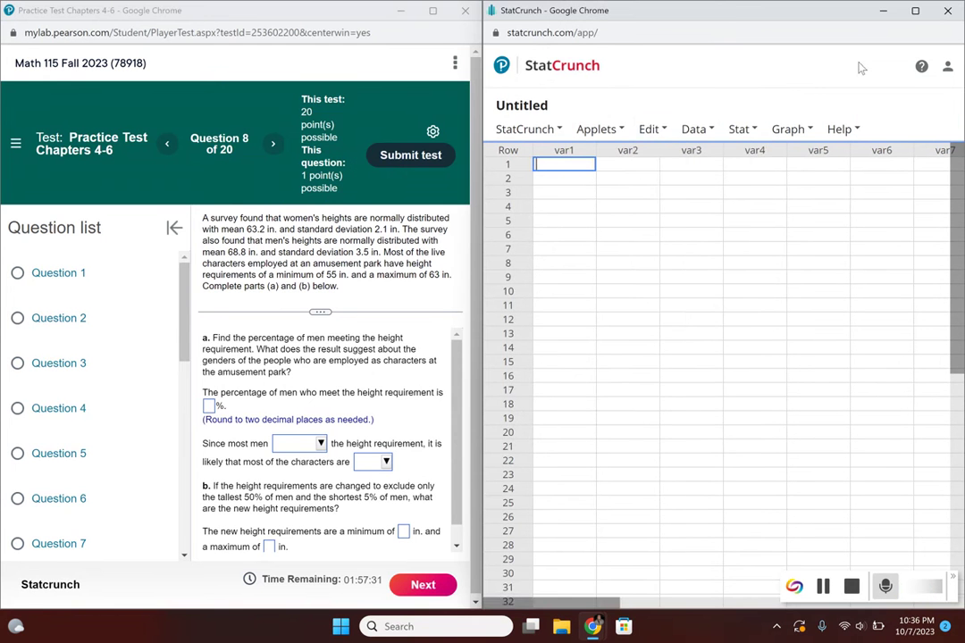
pyautogui.click(694, 129)
pyautogui.click(742, 129)
pyautogui.moveTo(740, 154)
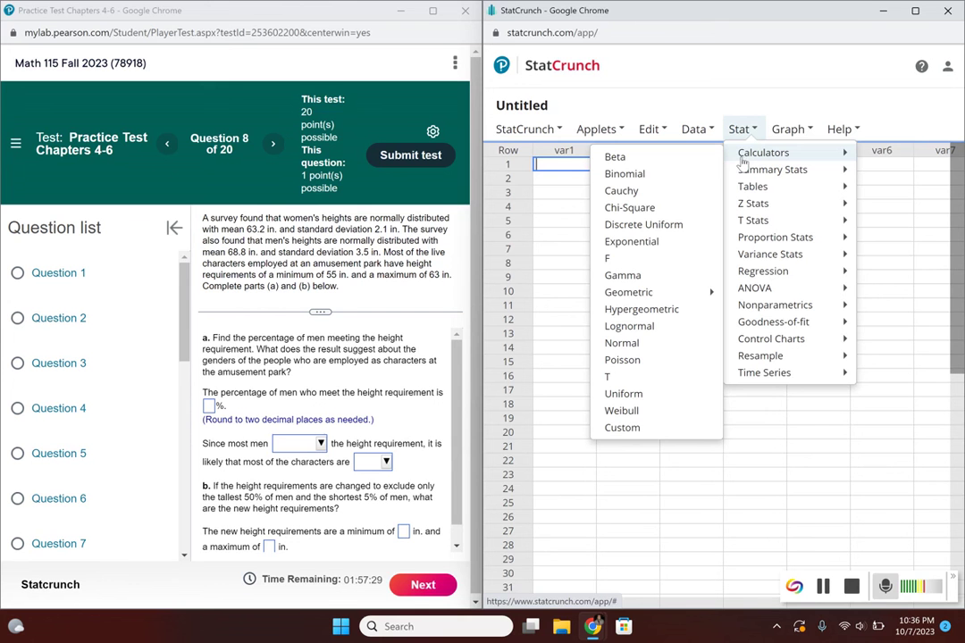
pyautogui.click(624, 348)
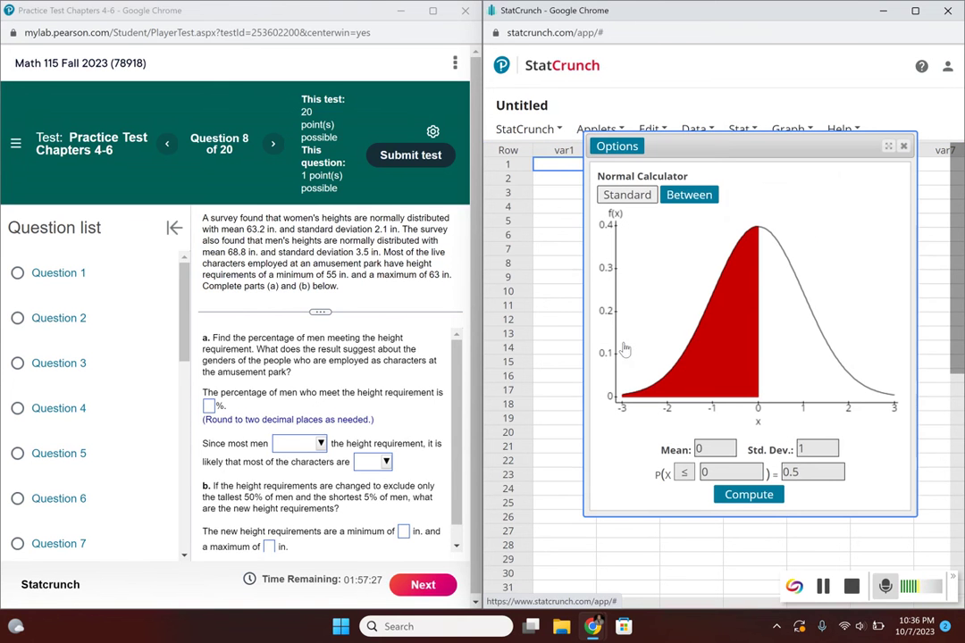
# Enter mean 68.8 and standard deviation 3.5, and switch to Between mode
pyautogui.click(711, 450)
pyautogui.write('68.')
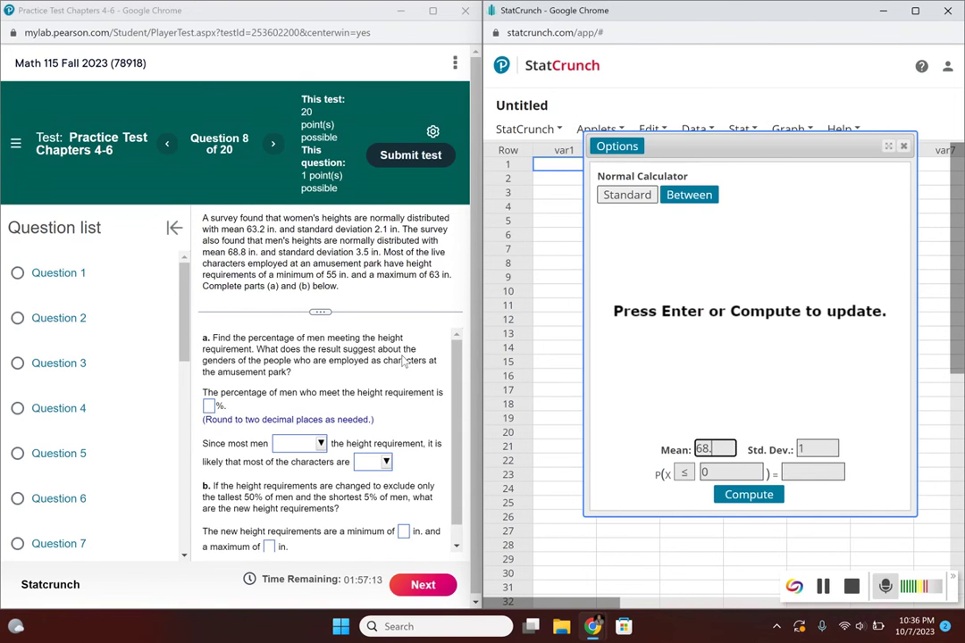
pyautogui.write('8')
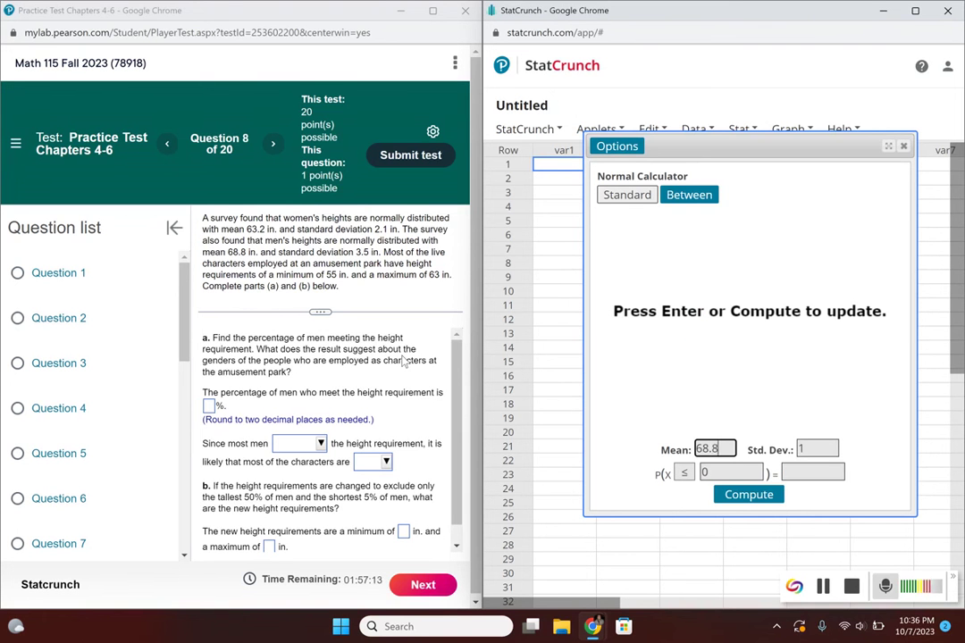
pyautogui.click(807, 449)
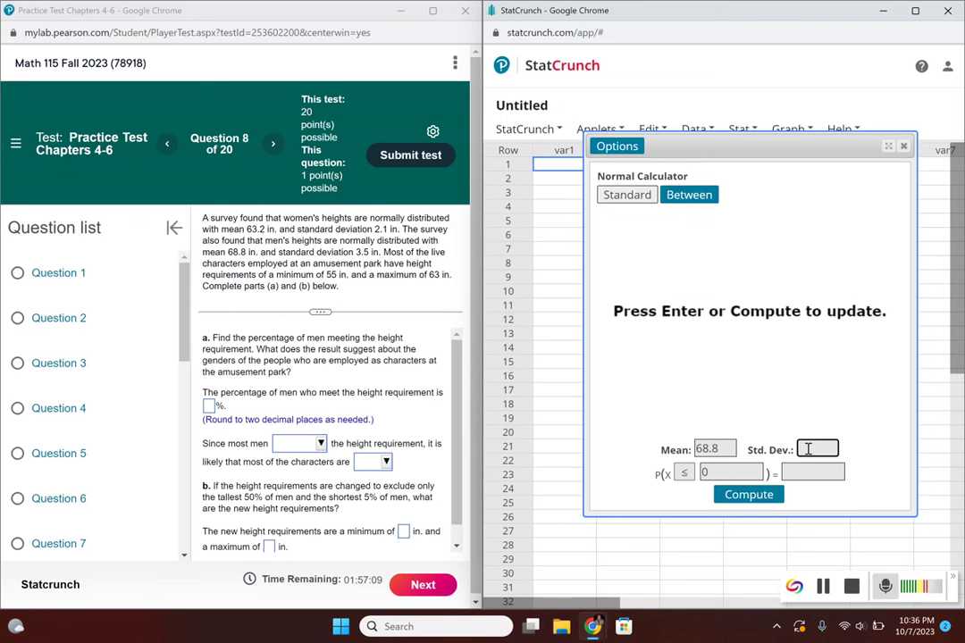
pyautogui.doubleClick(806, 449)
pyautogui.write('3.5')
pyautogui.click(686, 202)
# Compute P(55 ≤ X ≤ 63) = 0.04870504 and select the result for copying
pyautogui.click(685, 202)
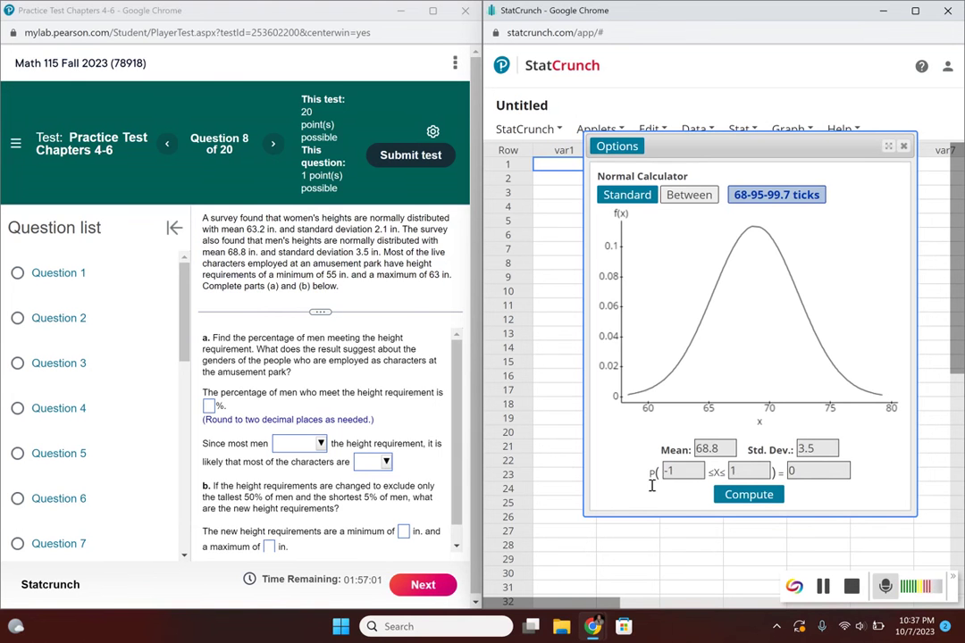
pyautogui.doubleClick(679, 531)
pyautogui.press('BackSpace')
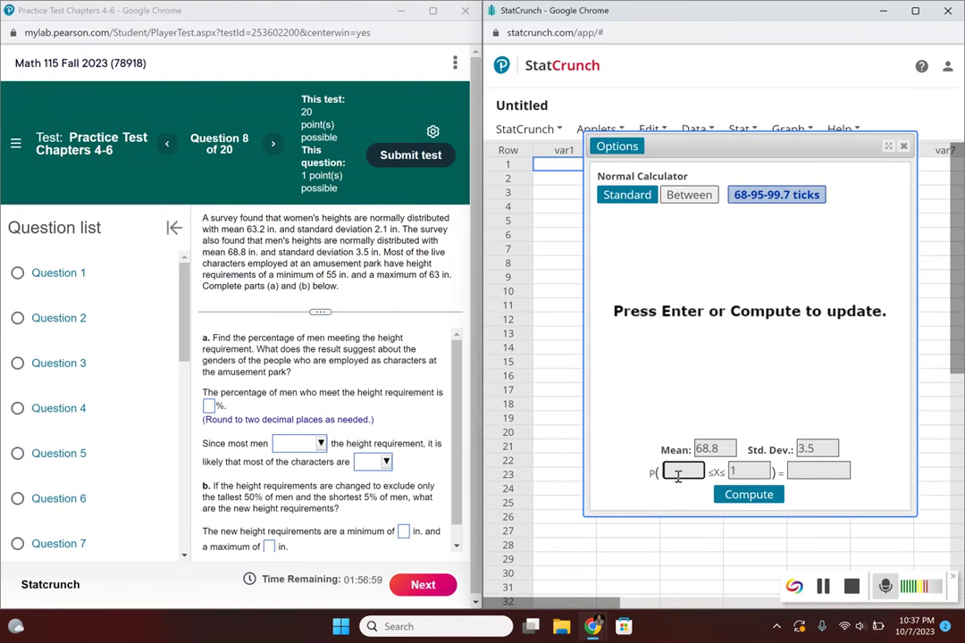
pyautogui.write('55')
pyautogui.doubleClick(747, 471)
pyautogui.press('BackSpace')
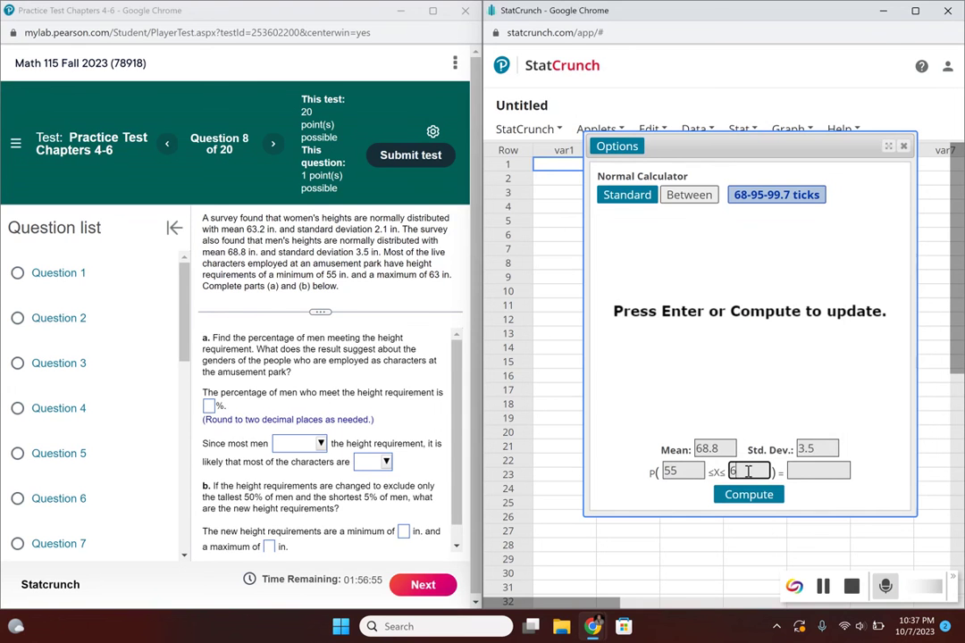
pyautogui.write('63')
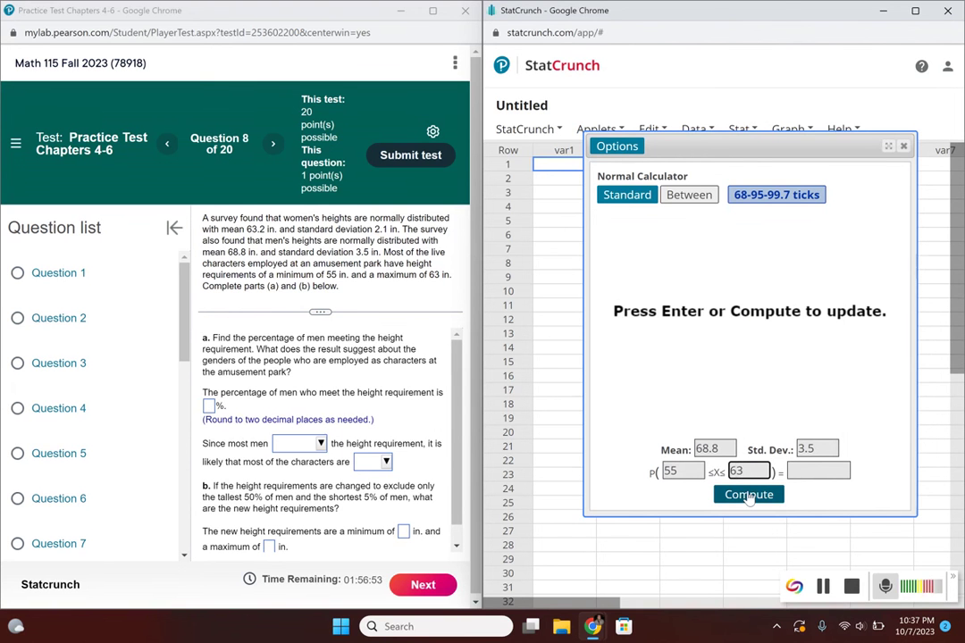
pyautogui.click(749, 496)
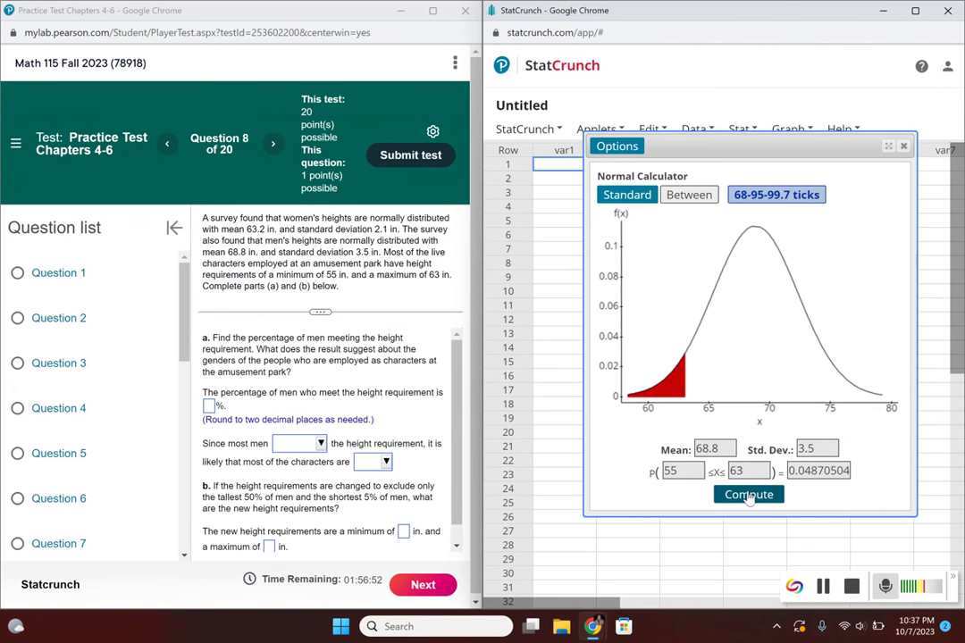
pyautogui.doubleClick(819, 473)
pyautogui.hotkey('ctrl', 'c')
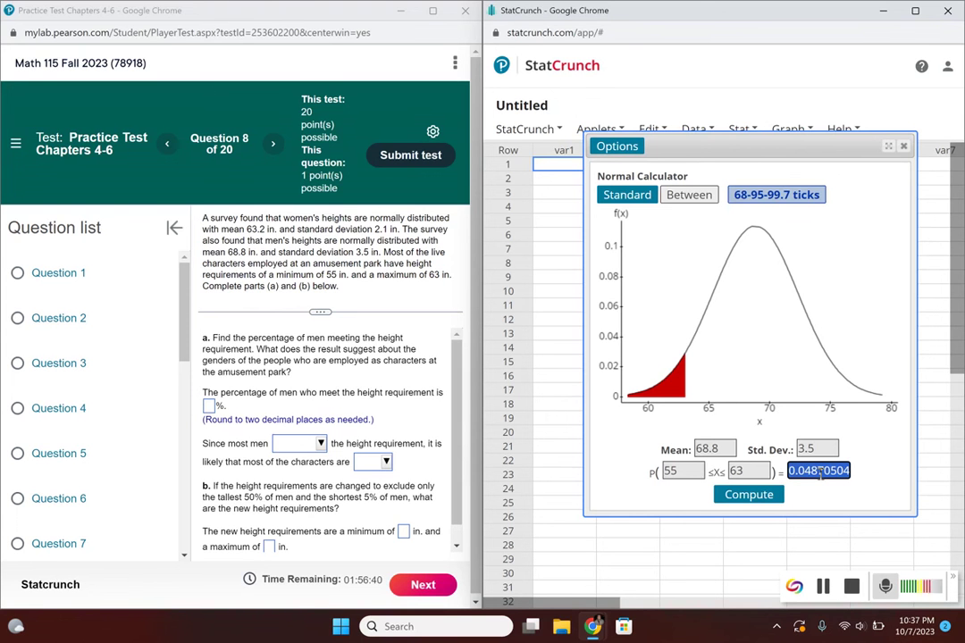
# Paste the probability into the men's percentage box, edit it to 4.87, and maximize the test
pyautogui.click(207, 408)
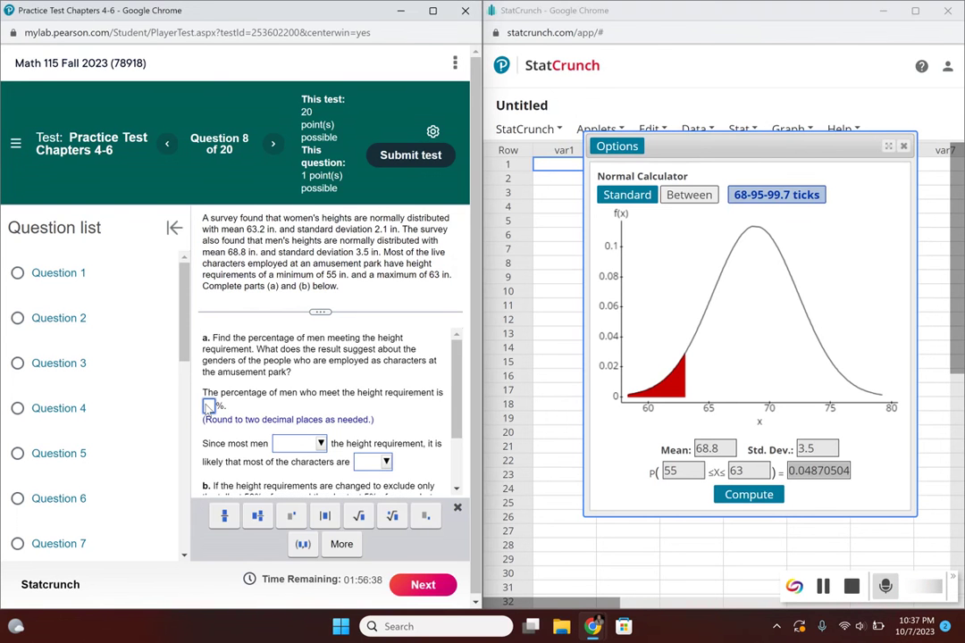
pyautogui.hotkey('ctrl', 'v')
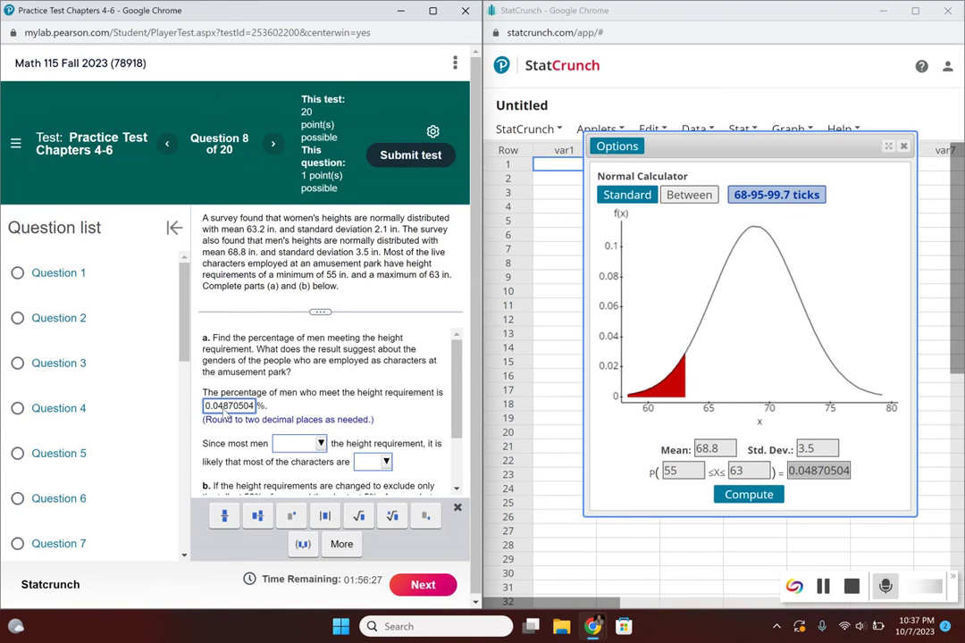
pyautogui.click(224, 408)
pyautogui.press('BackSpace')
pyautogui.press('BackSpace')
pyautogui.press('BackSpace')
pyautogui.press('BackSpace')
pyautogui.write('4.')
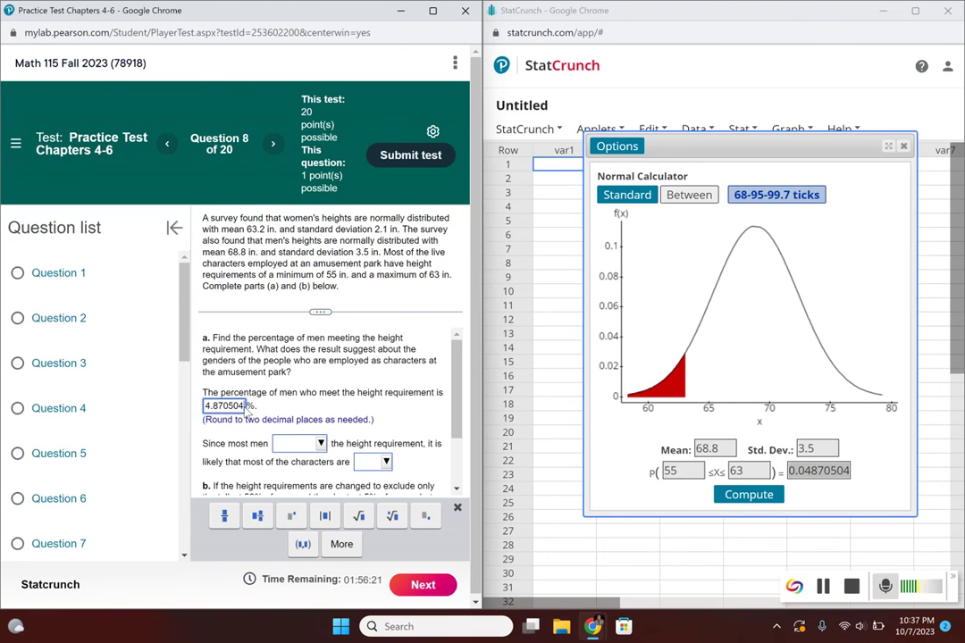
pyautogui.press('BackSpace')
pyautogui.press('BackSpace')
pyautogui.press('BackSpace')
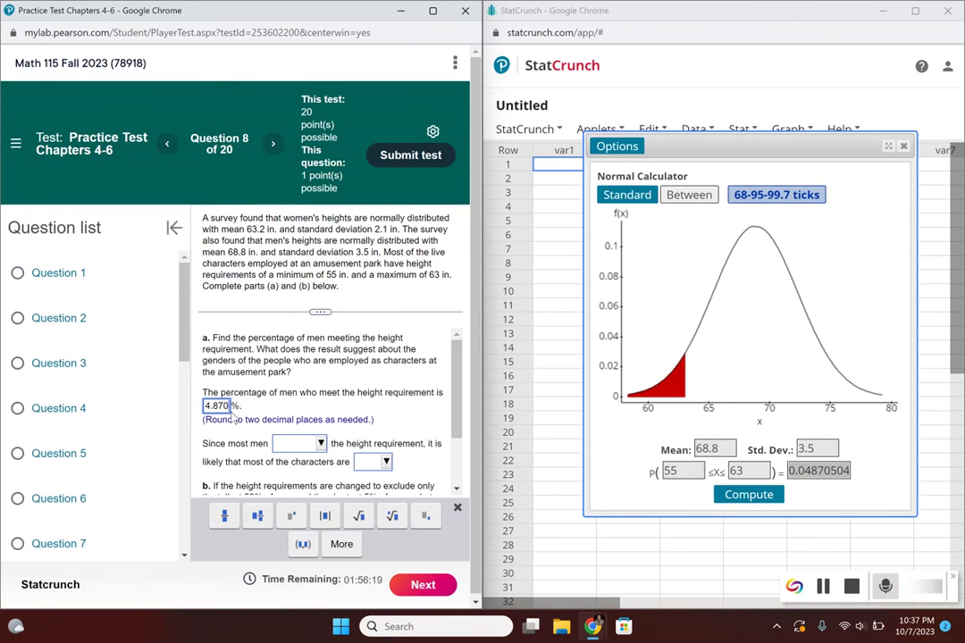
pyautogui.press('BackSpace')
pyautogui.click(433, 11)
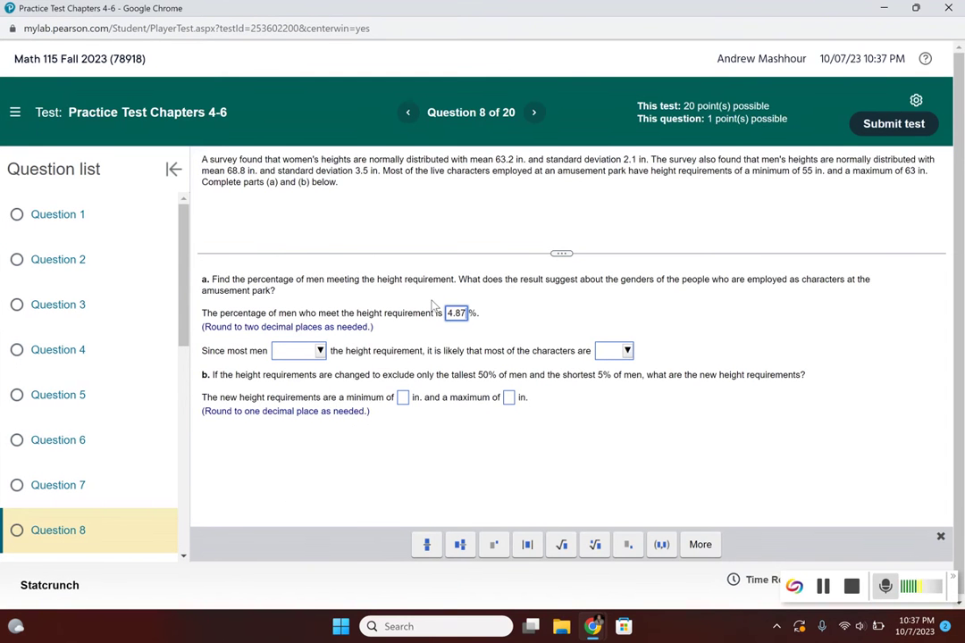
# Choose 'do not meet' and 'women.' in part (a)'s two dropdowns
pyautogui.click(307, 353)
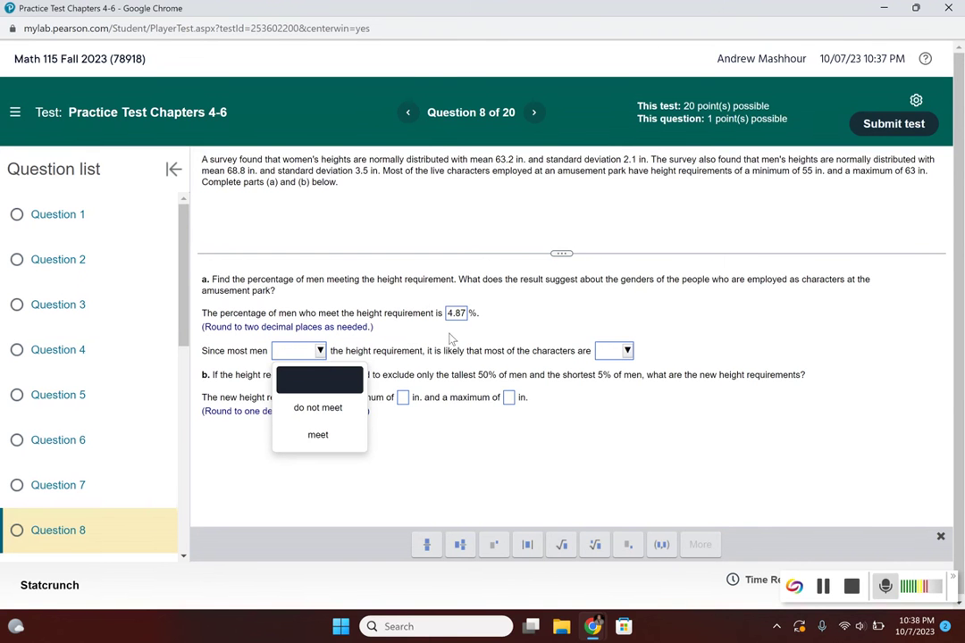
pyautogui.click(316, 410)
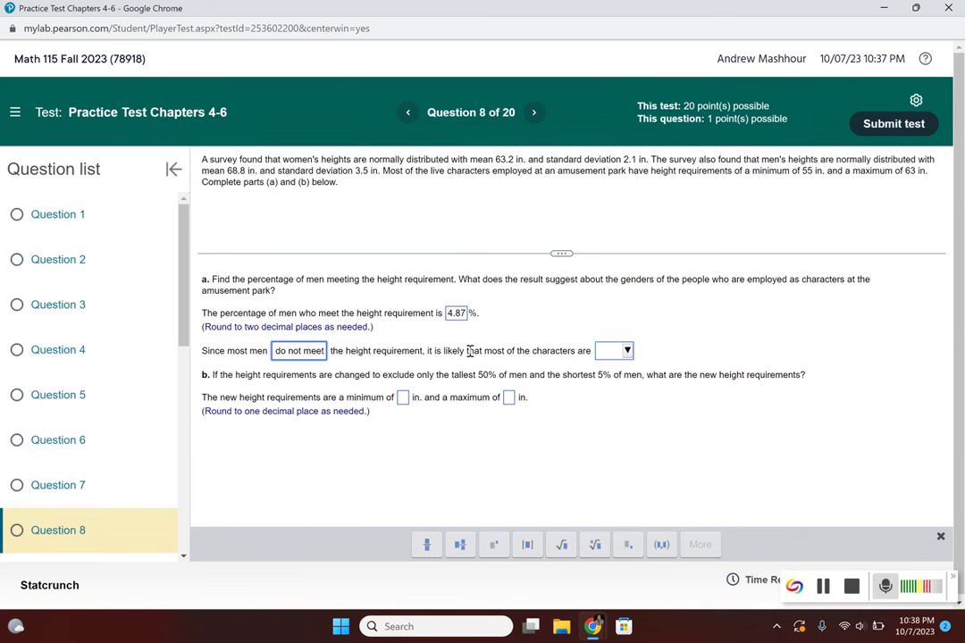
pyautogui.click(624, 350)
pyautogui.click(625, 434)
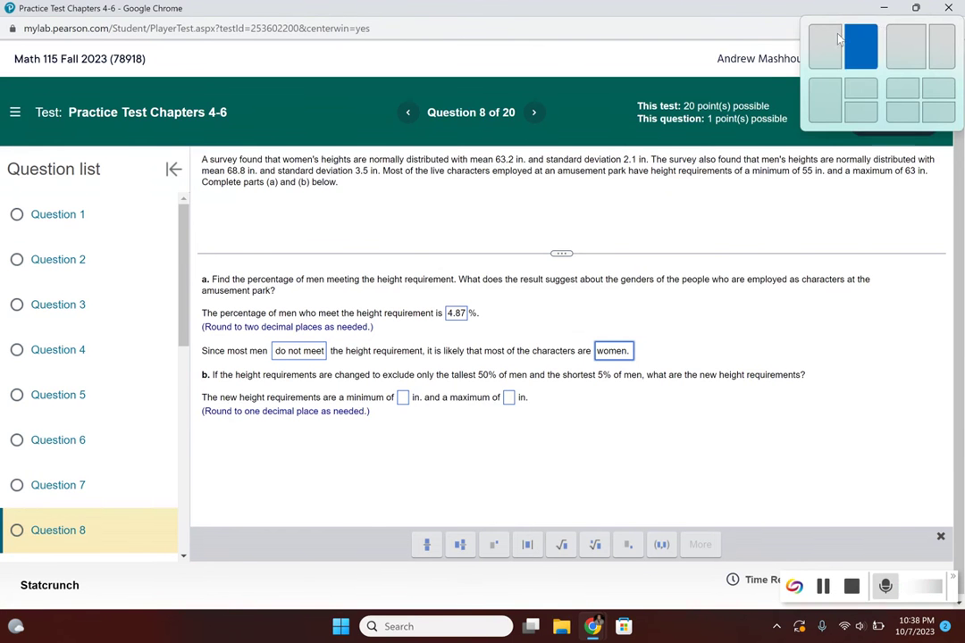
# Find the height with upper-tail probability 0.50 (68.8 in.) and enter 68.8 as the maximum
pyautogui.press('super+Left')
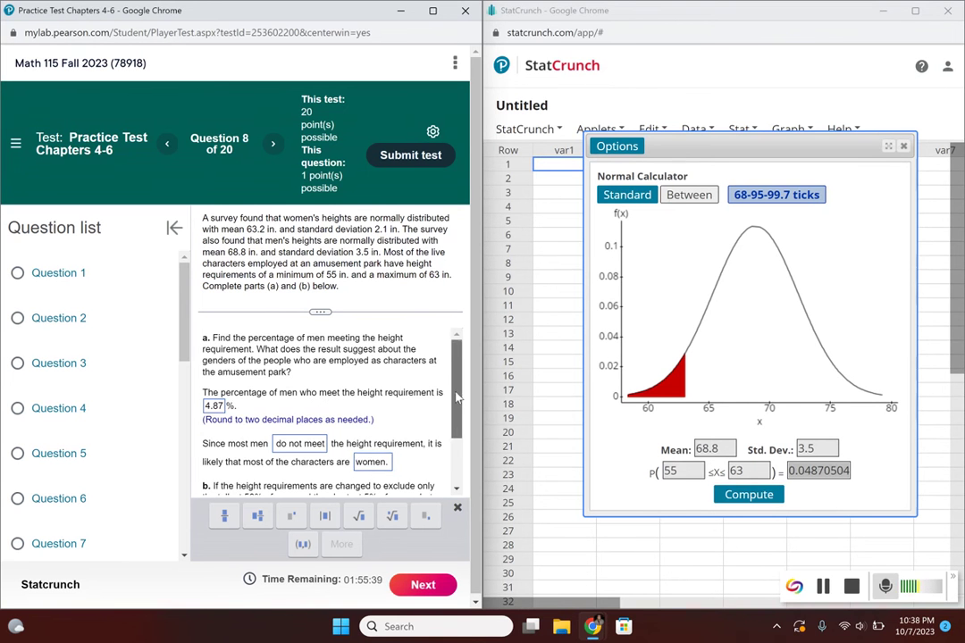
pyautogui.scroll(-2, 451, 394)
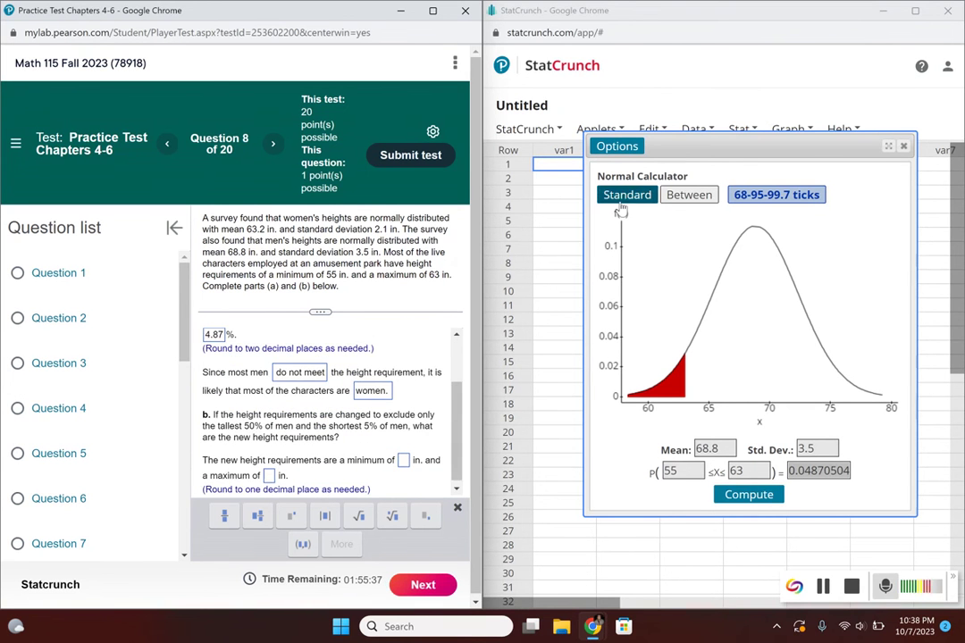
pyautogui.click(689, 195)
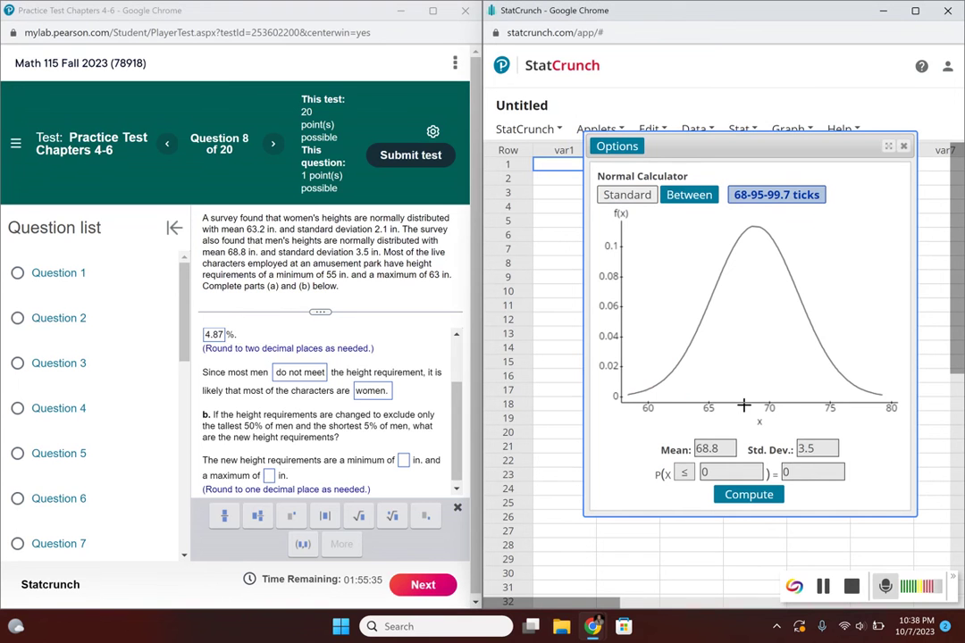
pyautogui.click(814, 470)
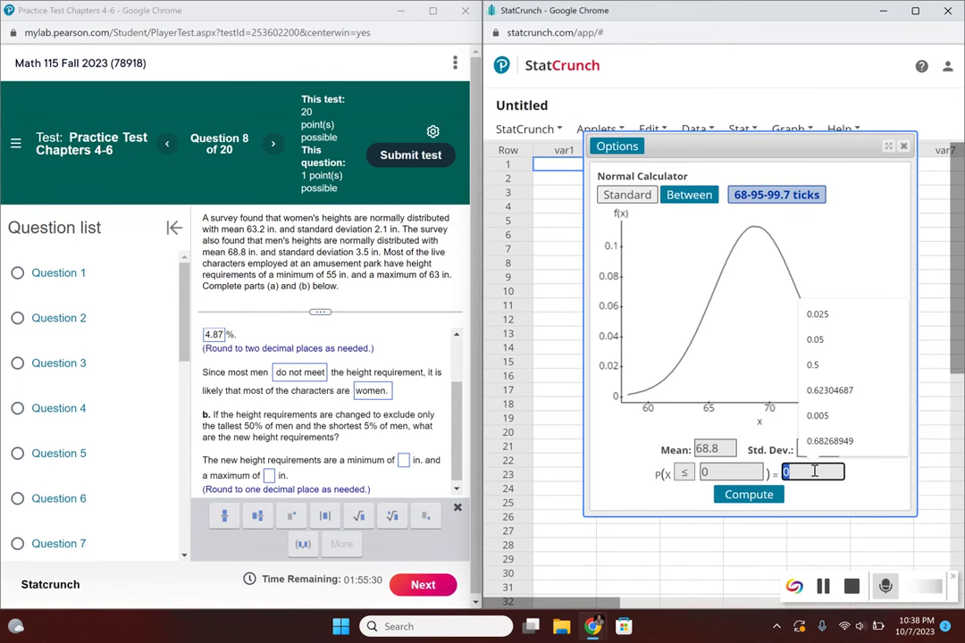
pyautogui.write('0.')
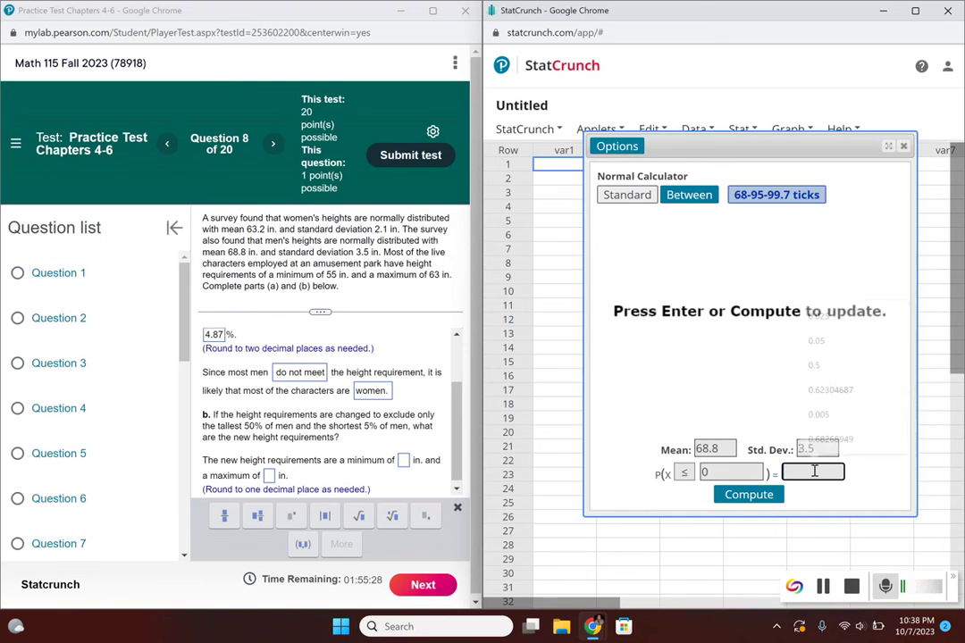
pyautogui.write('5')
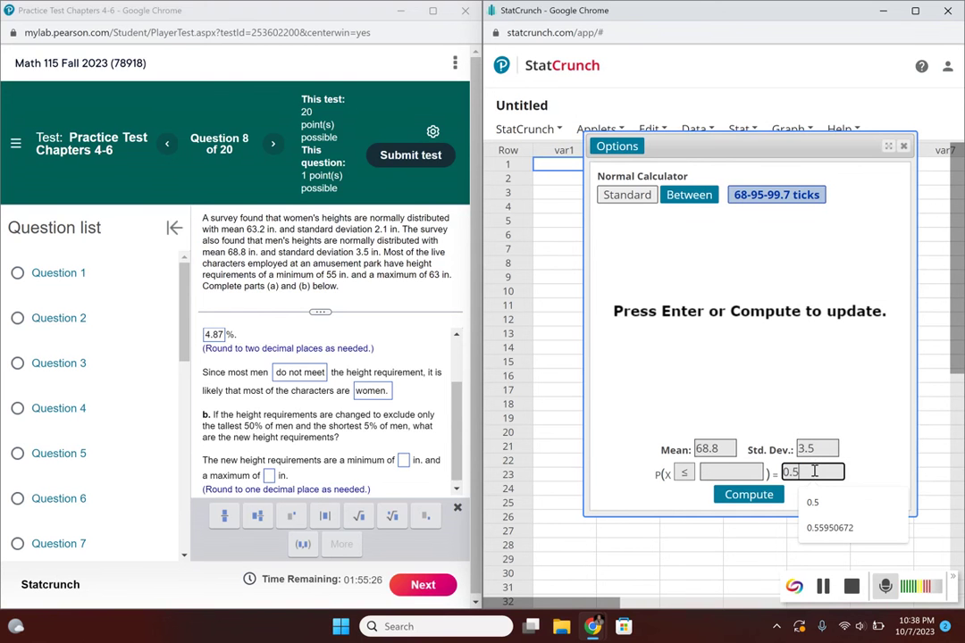
pyautogui.write('0')
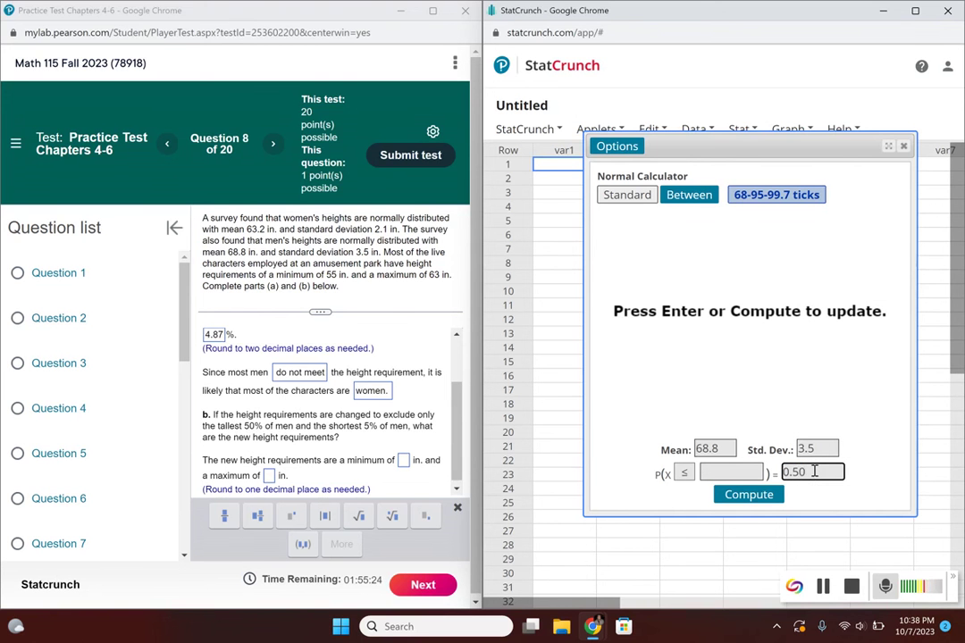
pyautogui.click(685, 473)
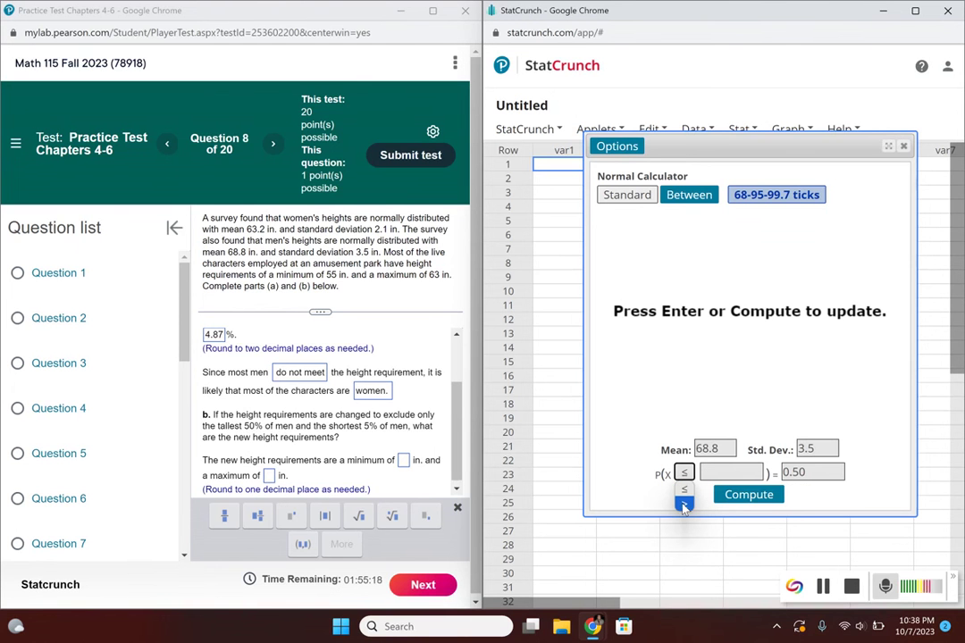
pyautogui.click(684, 506)
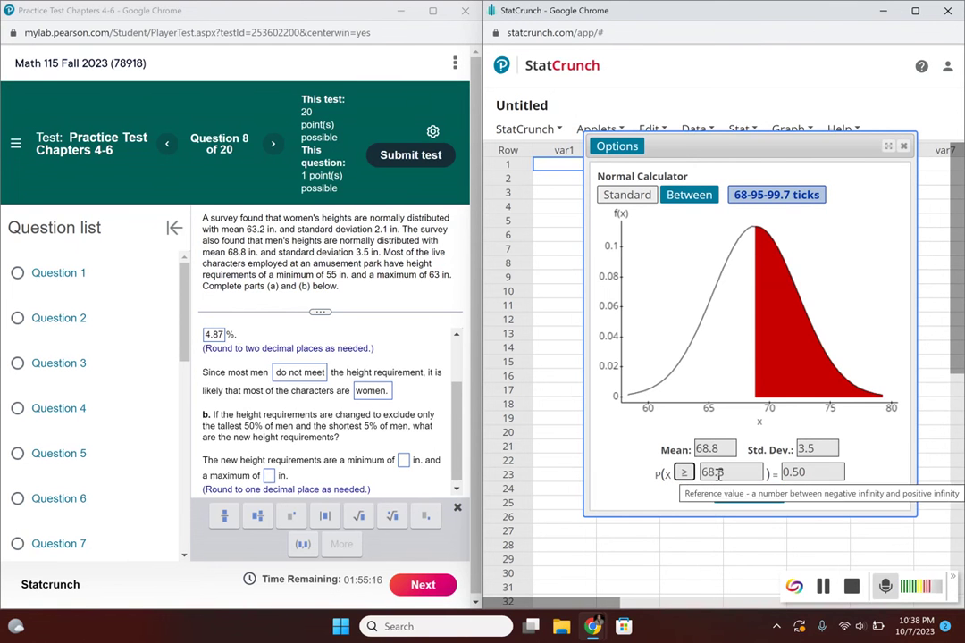
pyautogui.click(268, 476)
pyautogui.write('68')
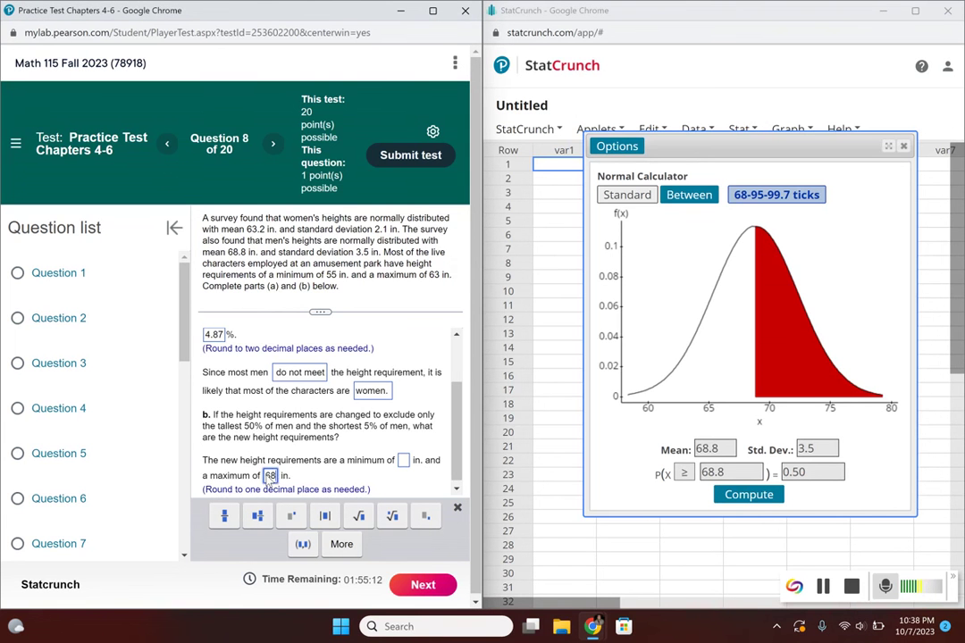
pyautogui.write('.8')
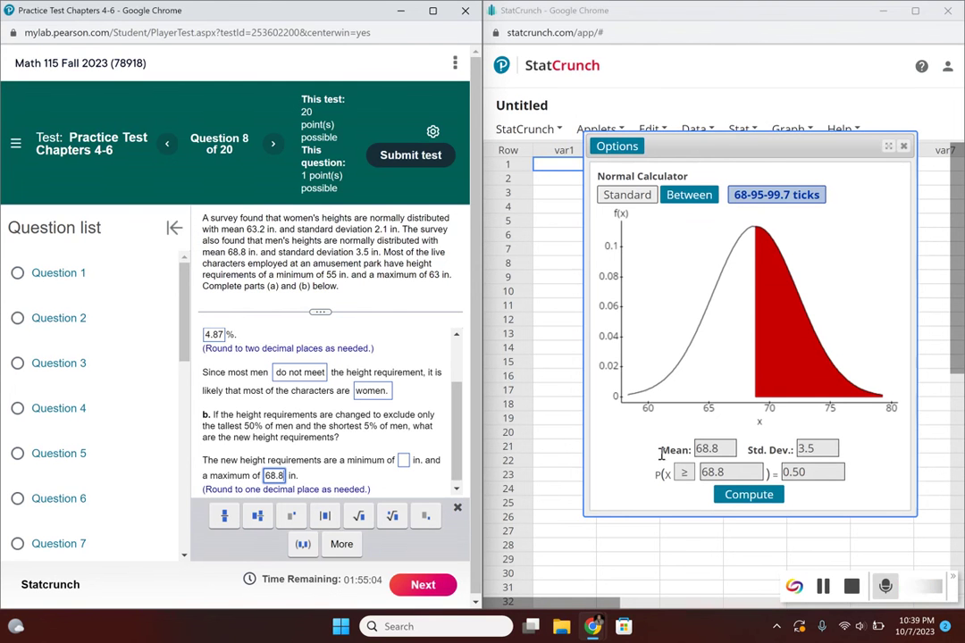
# Change the probability to 0.05 with ≤, giving 63.043012, and select it for the minimum box
pyautogui.doubleClick(795, 472)
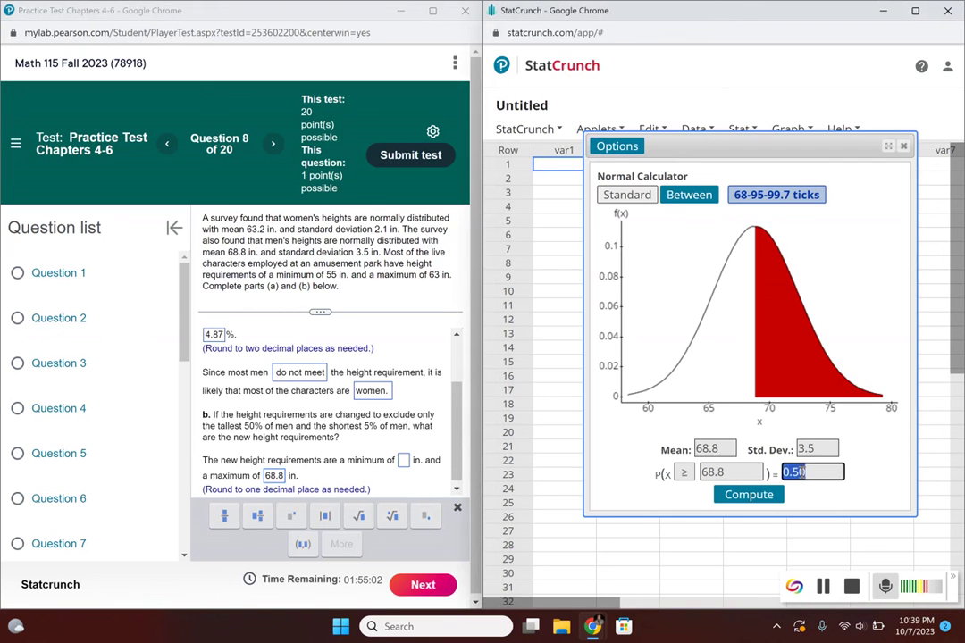
pyautogui.press('BackSpace')
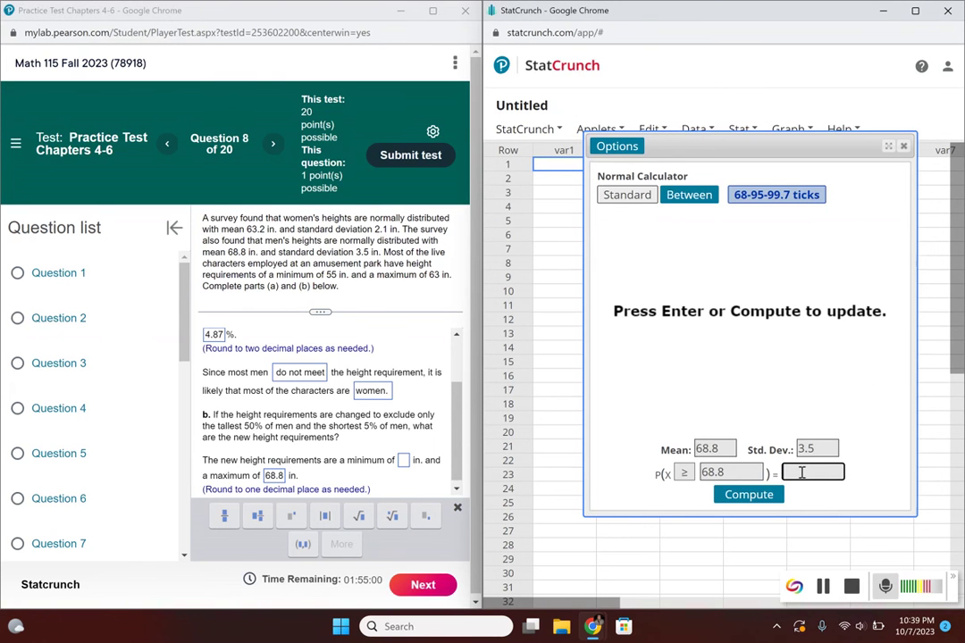
pyautogui.write('0')
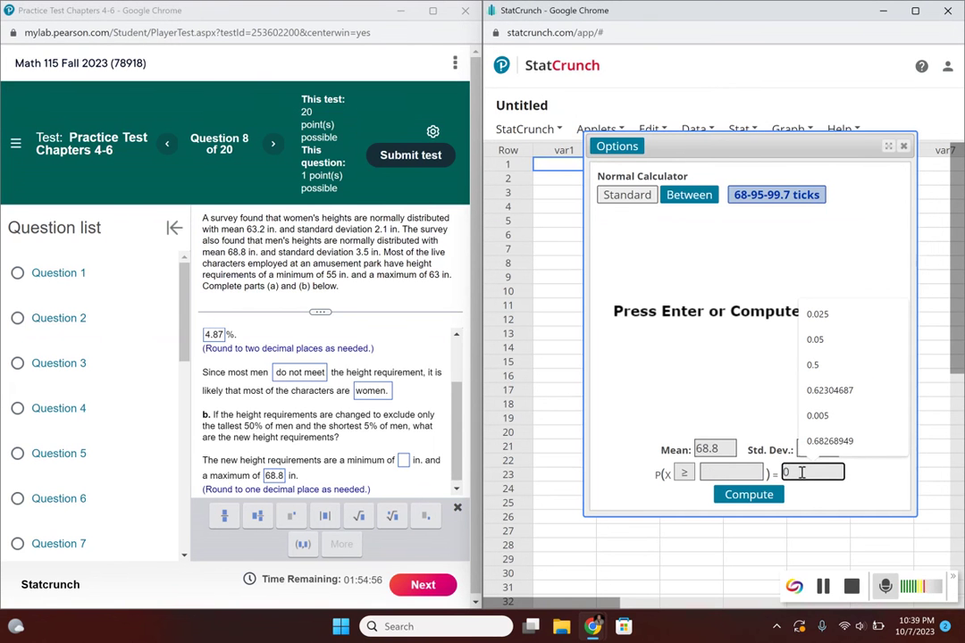
pyautogui.write('.0')
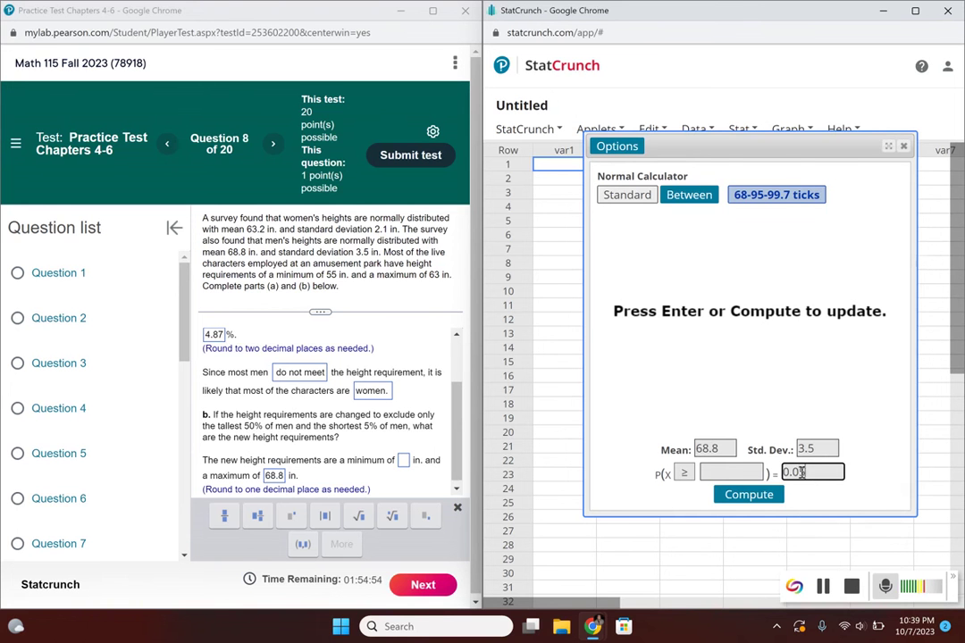
pyautogui.write('5')
pyautogui.click(681, 480)
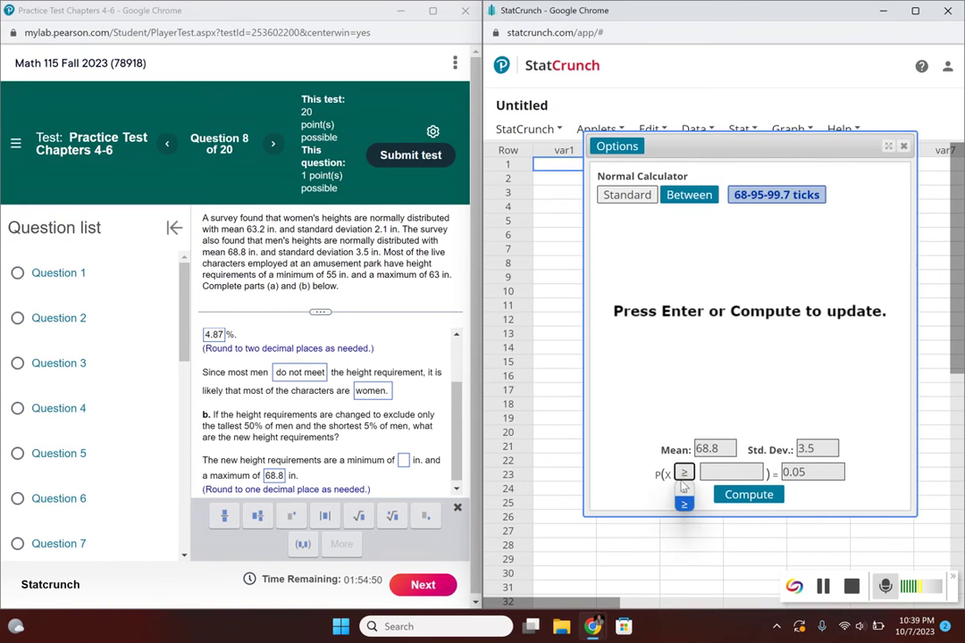
pyautogui.click(683, 488)
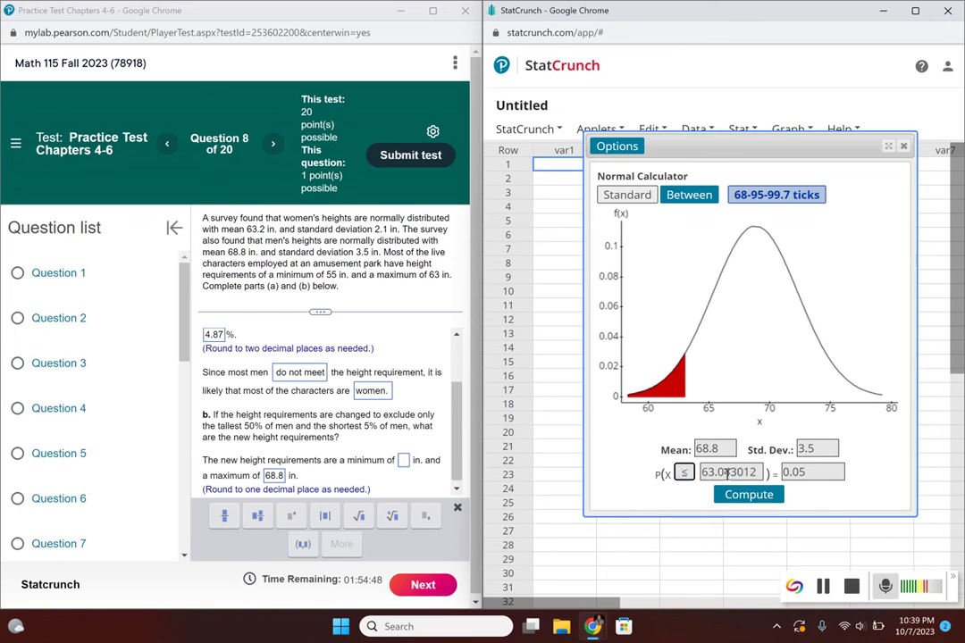
pyautogui.doubleClick(728, 472)
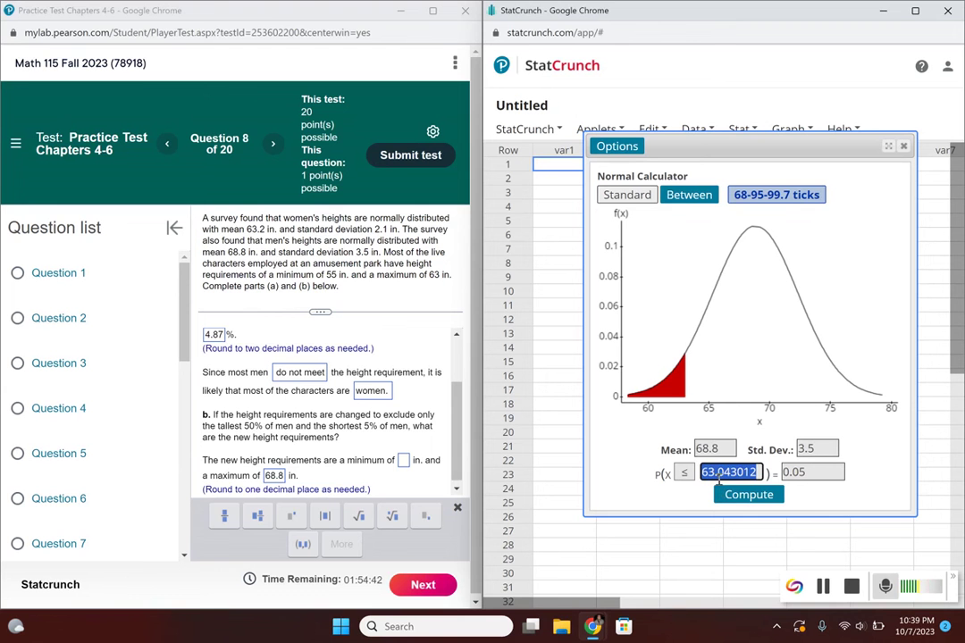
pyautogui.click(404, 460)
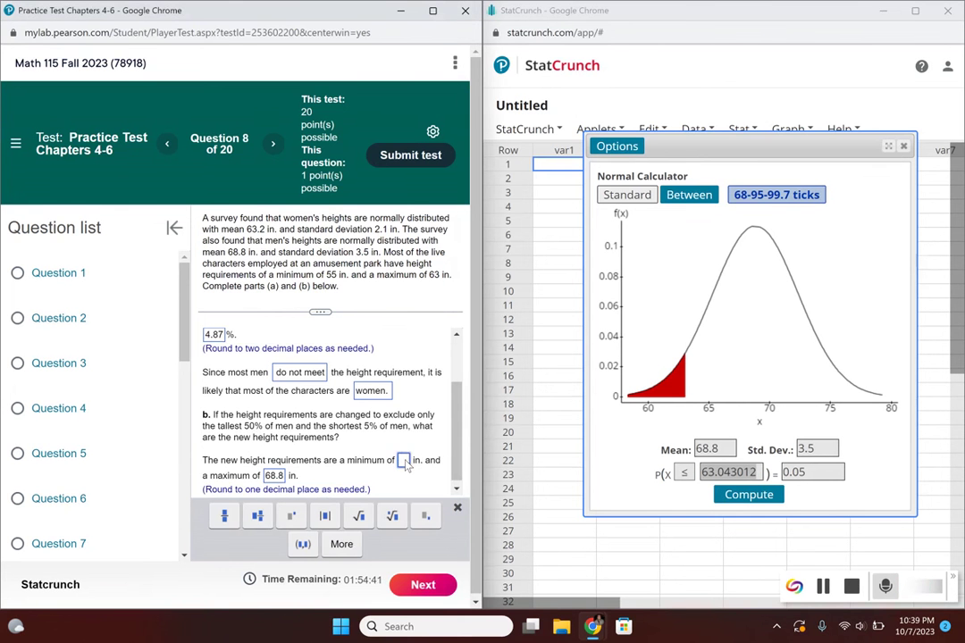